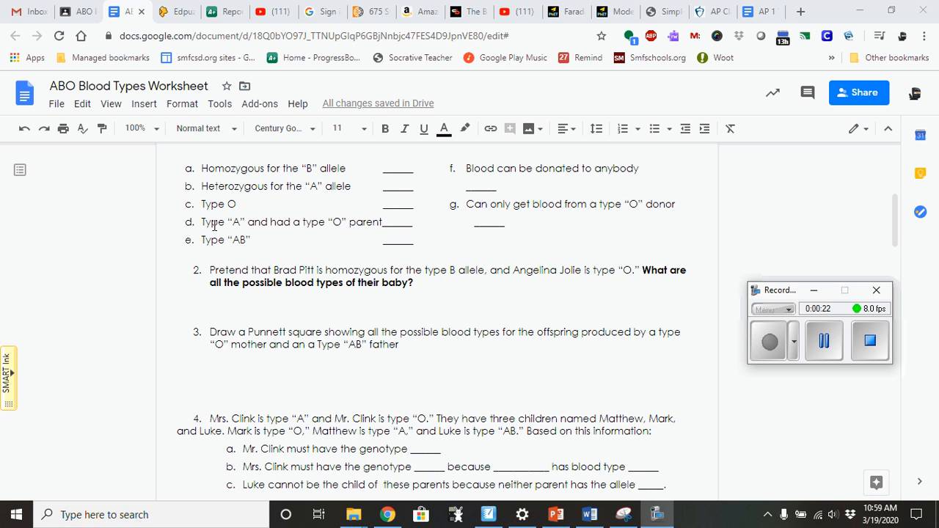
Step: Insert a 3 x 3 table on the blank line below question 3
{"action": "left_click", "coordinate": [214, 362]}
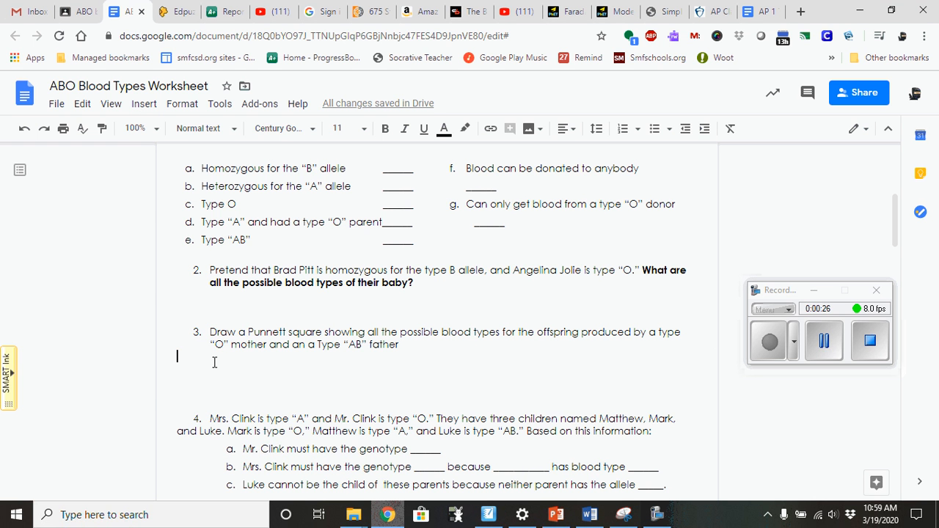
{"action": "left_click", "coordinate": [141, 108]}
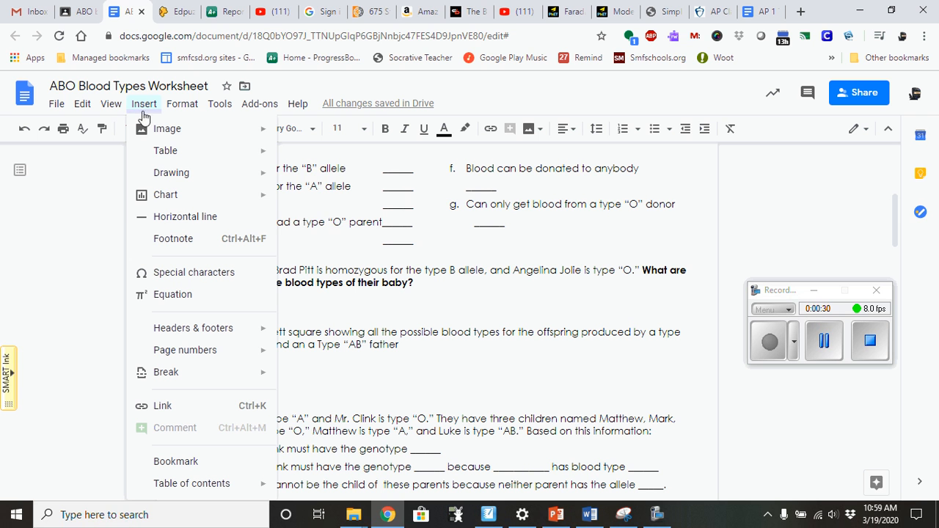
{"action": "mouse_move", "coordinate": [157, 157]}
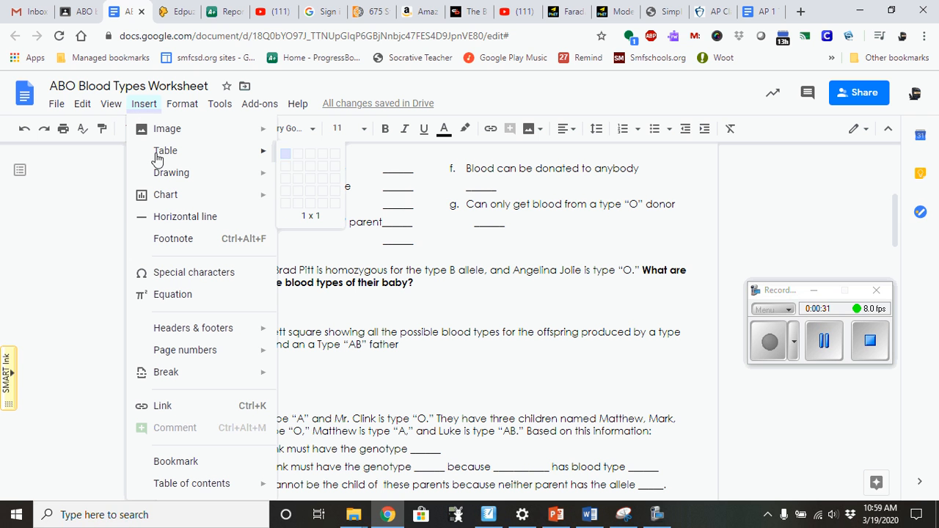
{"action": "left_click", "coordinate": [310, 186]}
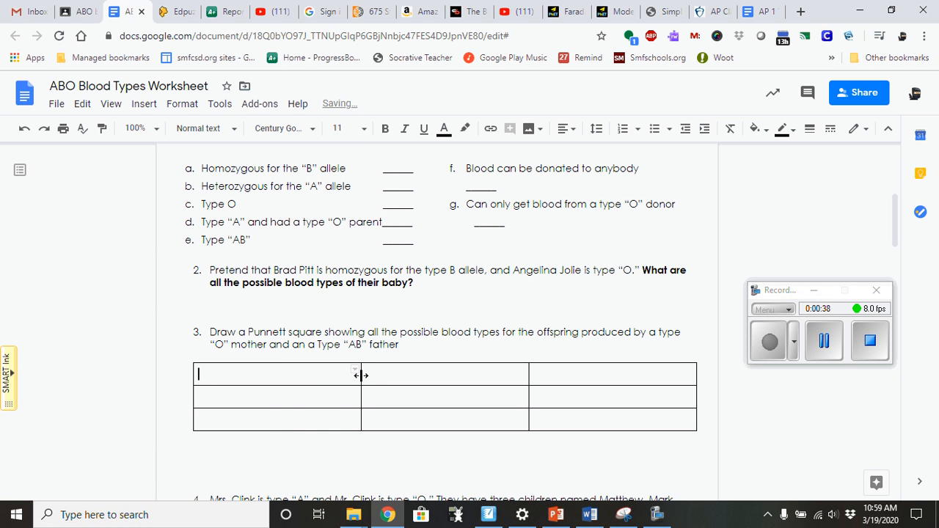
Step: Narrow all three table columns to roughly equal widths, so the table spans about half the text width
{"action": "left_click_drag", "start_coordinate": [361, 372], "coordinate": [278, 381]}
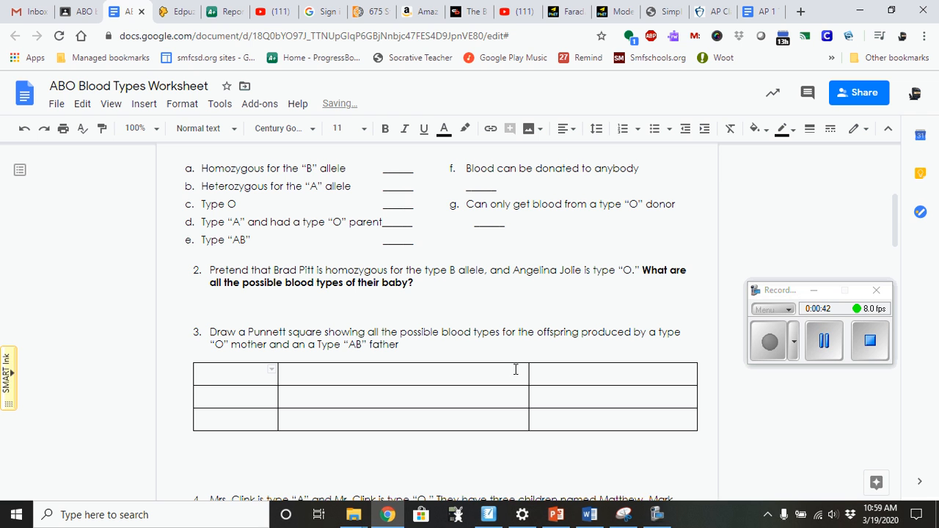
{"action": "left_click_drag", "start_coordinate": [530, 372], "coordinate": [369, 385]}
{"action": "left_click_drag", "start_coordinate": [694, 371], "coordinate": [460, 386]}
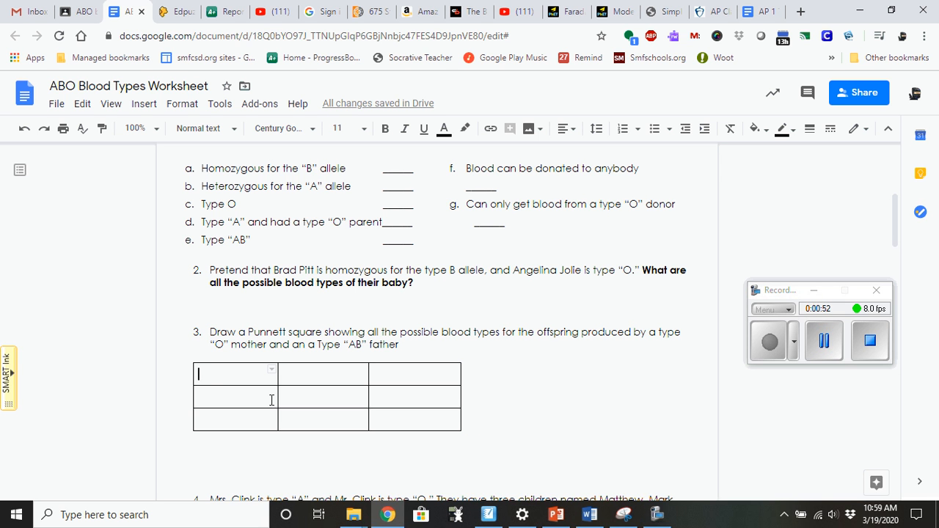
{"action": "left_click_drag", "start_coordinate": [308, 374], "coordinate": [309, 375]}
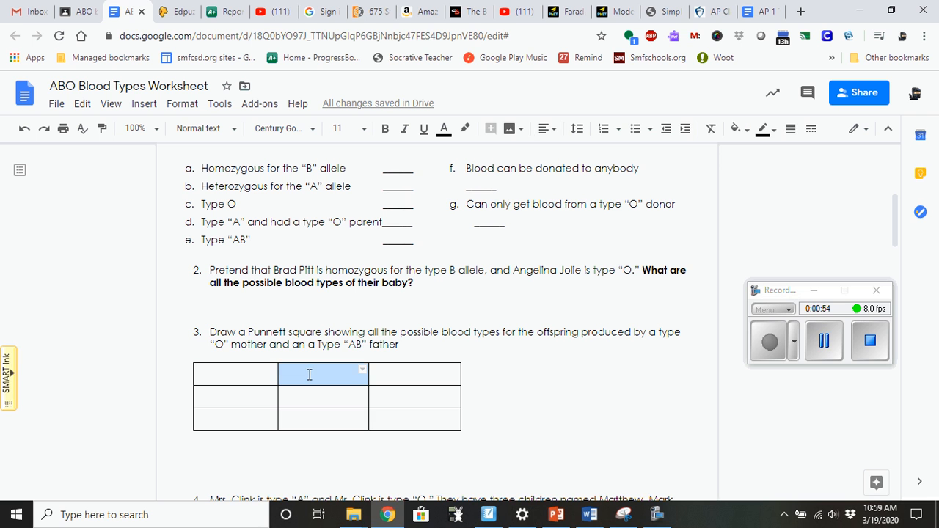
{"action": "left_click_drag", "start_coordinate": [407, 371], "coordinate": [415, 372]}
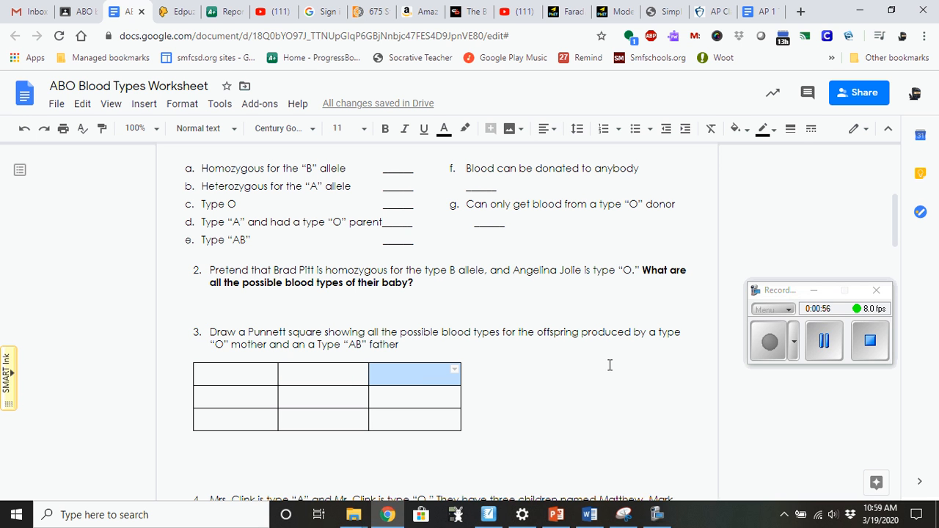
{"action": "left_click", "coordinate": [760, 336]}
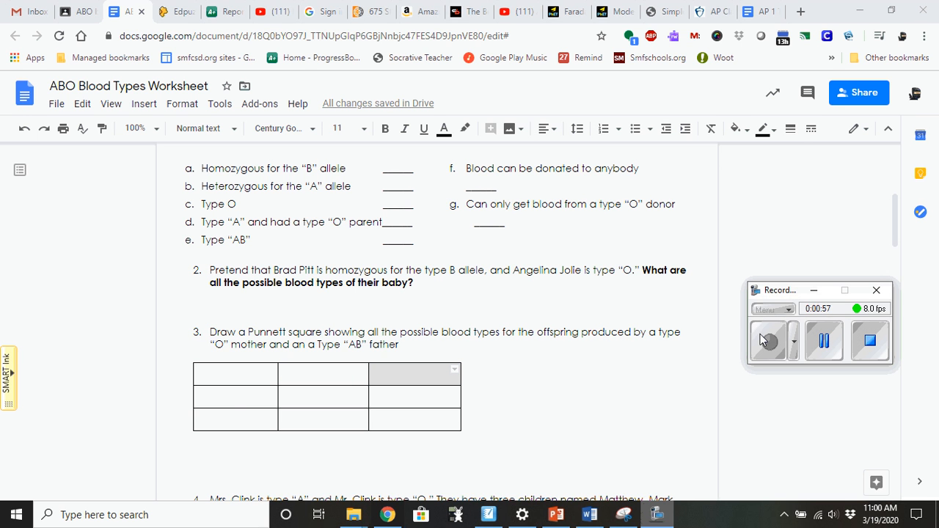
{"action": "left_click", "coordinate": [216, 400]}
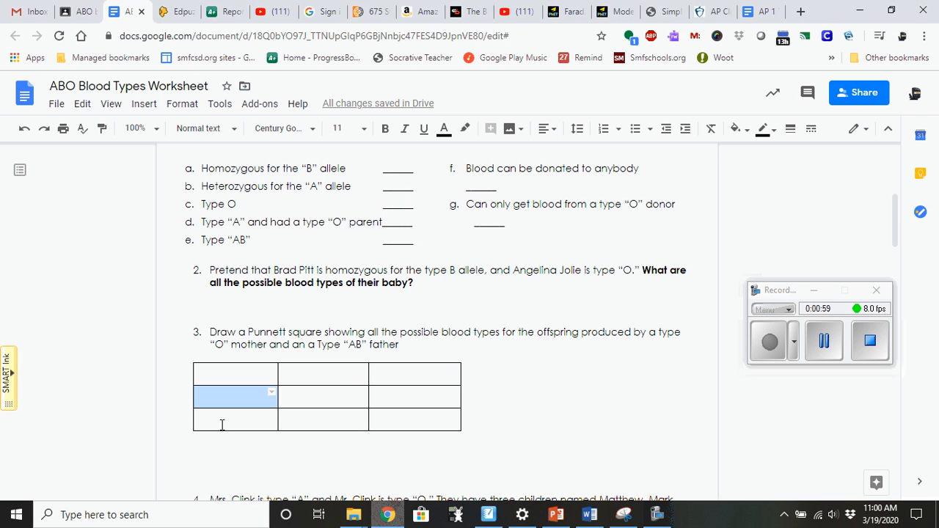
{"action": "left_click", "coordinate": [222, 426]}
{"action": "left_click", "coordinate": [337, 372]}
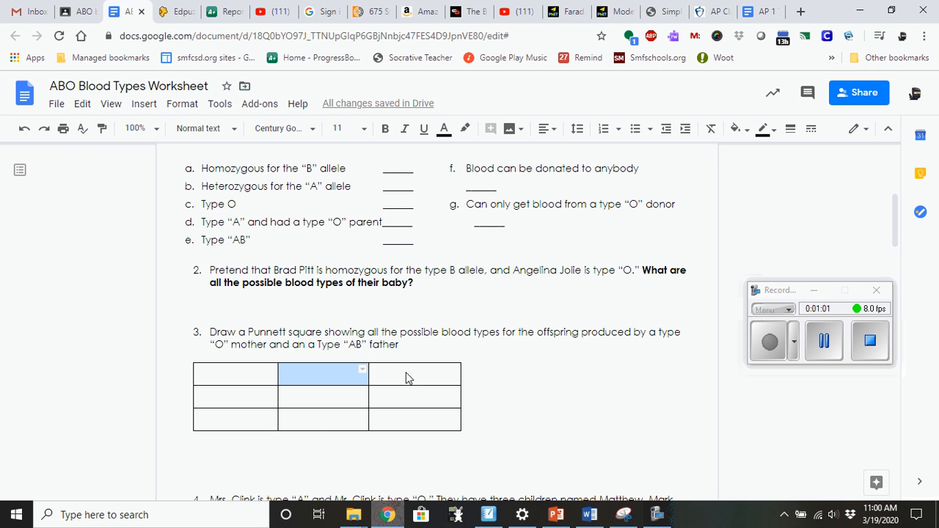
{"action": "left_click", "coordinate": [404, 379]}
{"action": "left_click", "coordinate": [335, 394]}
{"action": "left_click", "coordinate": [393, 404]}
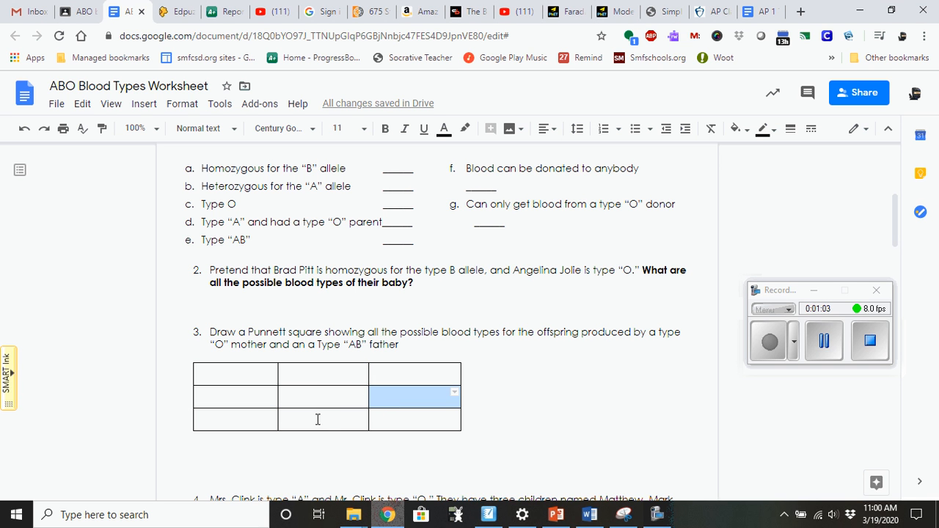
{"action": "left_click", "coordinate": [318, 419]}
{"action": "left_click", "coordinate": [391, 418]}
Step: Set the background color of the table's top-left cell to black
{"action": "left_click", "coordinate": [246, 377]}
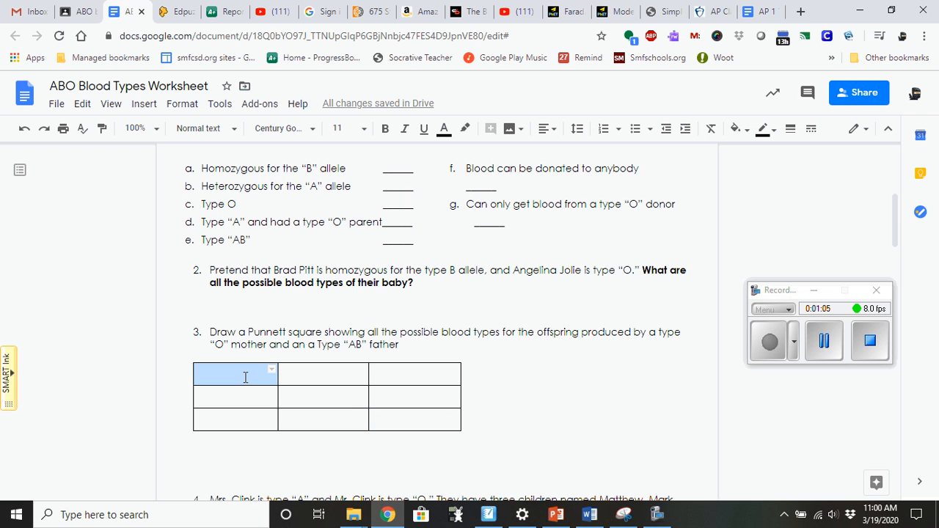
{"action": "right_click", "coordinate": [246, 377]}
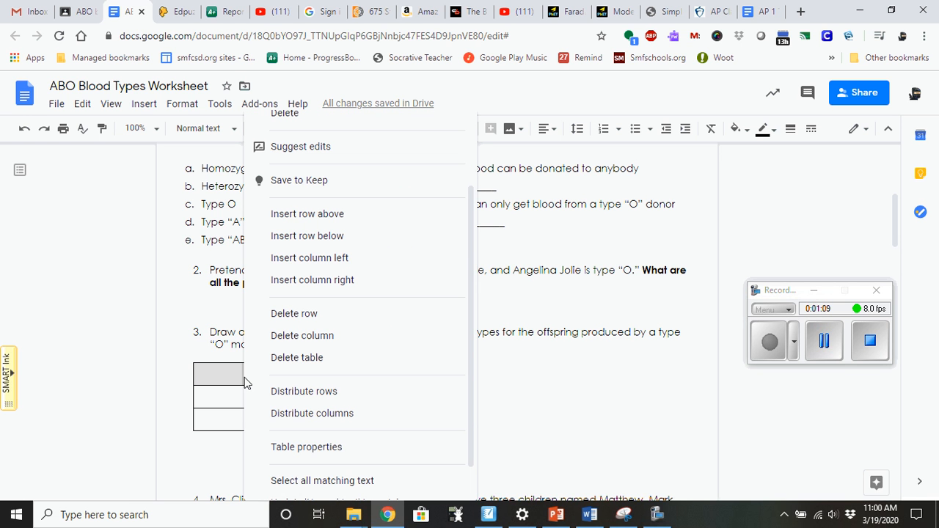
{"action": "scroll", "coordinate": [337, 412], "scroll_direction": "down", "scroll_amount": 1}
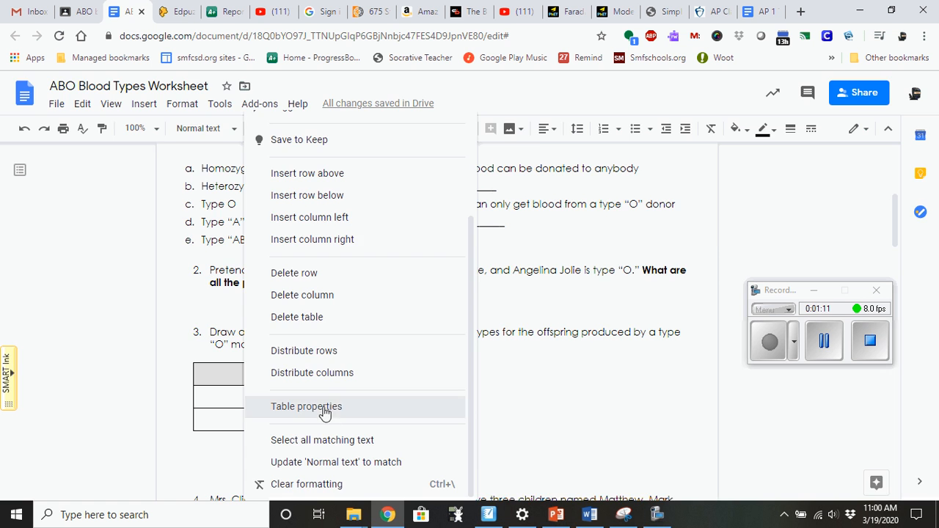
{"action": "left_click", "coordinate": [325, 408]}
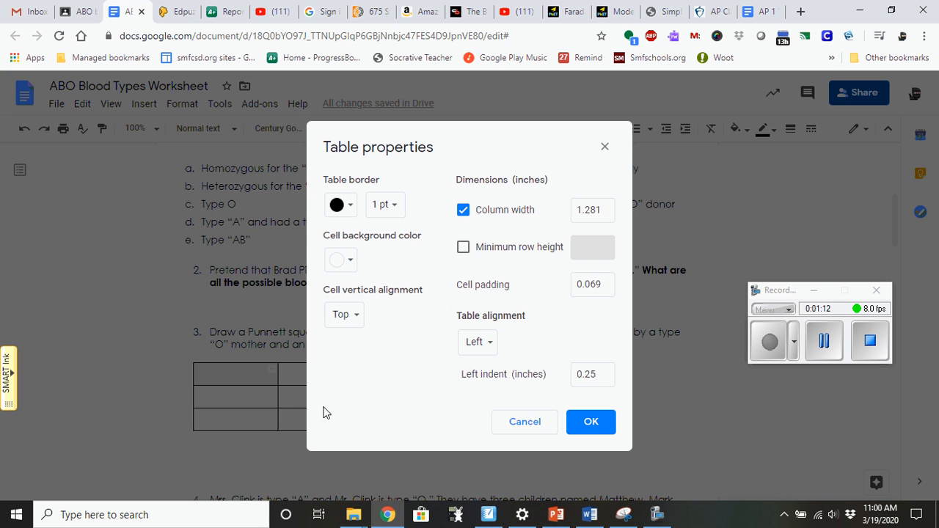
{"action": "left_click", "coordinate": [334, 263]}
{"action": "left_click", "coordinate": [337, 309]}
{"action": "left_click", "coordinate": [591, 429]}
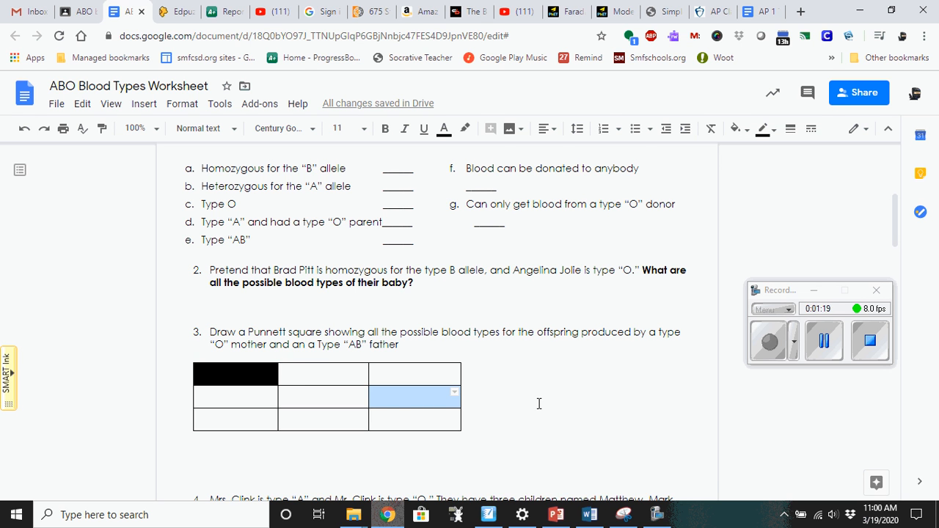
Step: Delete the extra blank lines between the table and question 4
{"action": "left_click", "coordinate": [280, 467]}
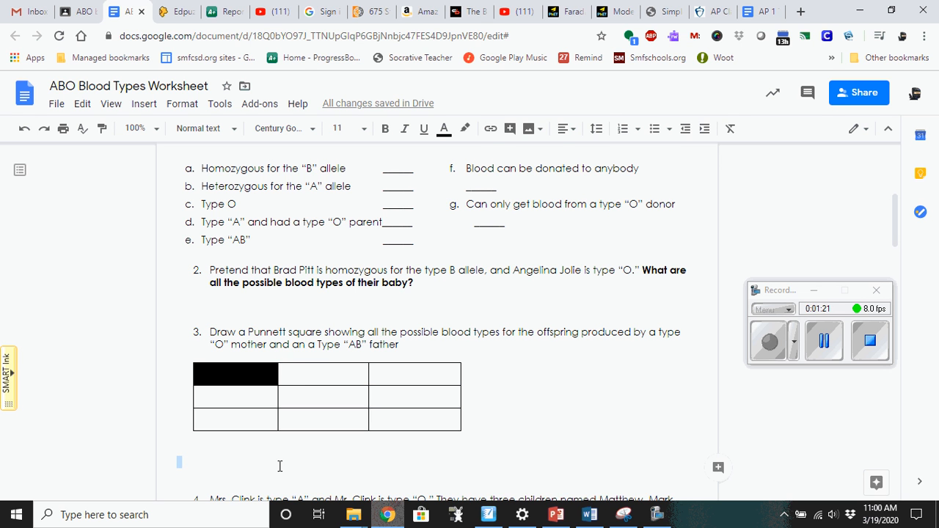
{"action": "key", "text": "Delete"}
{"action": "key", "text": "BackSpace"}
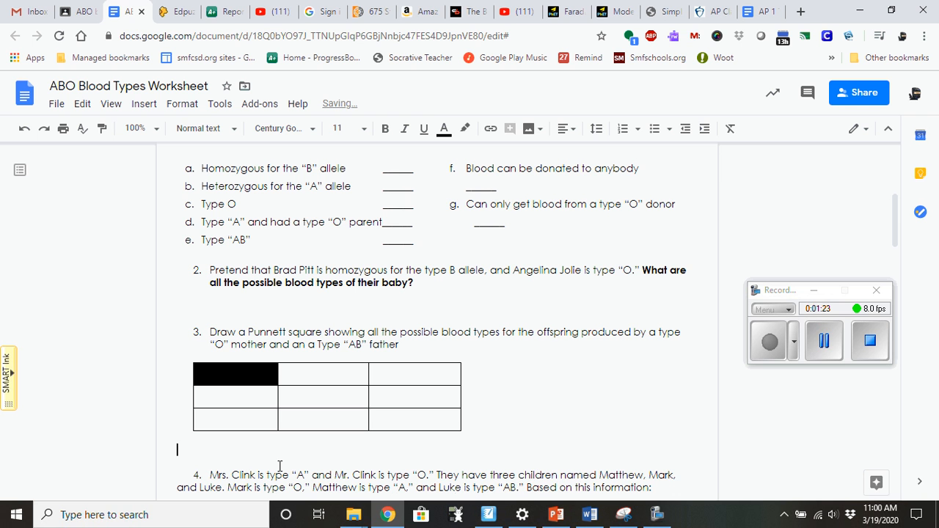
{"action": "left_click", "coordinate": [312, 375]}
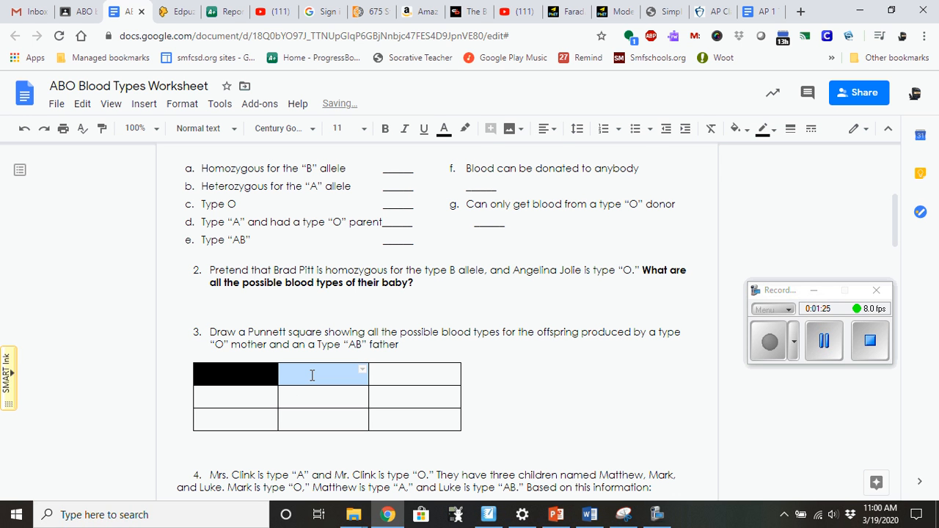
{"action": "left_click", "coordinate": [312, 376]}
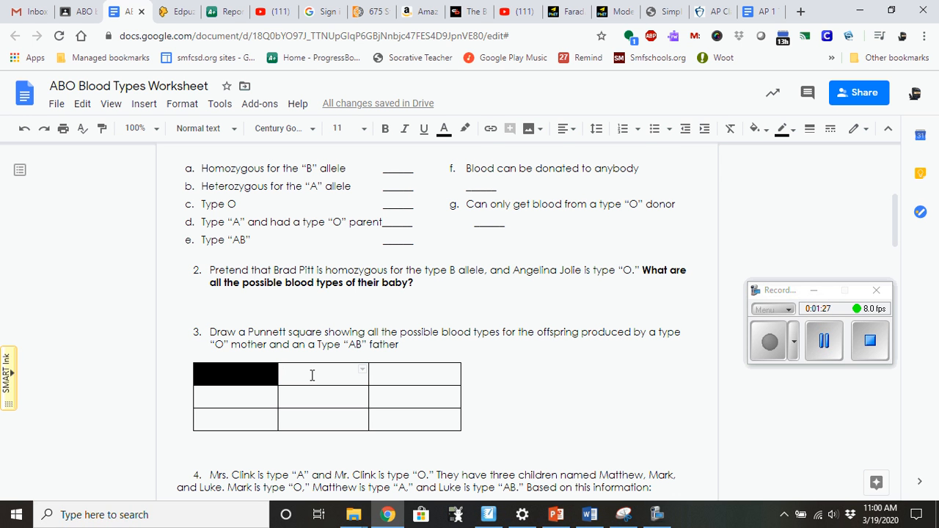
{"action": "left_click", "coordinate": [312, 375]}
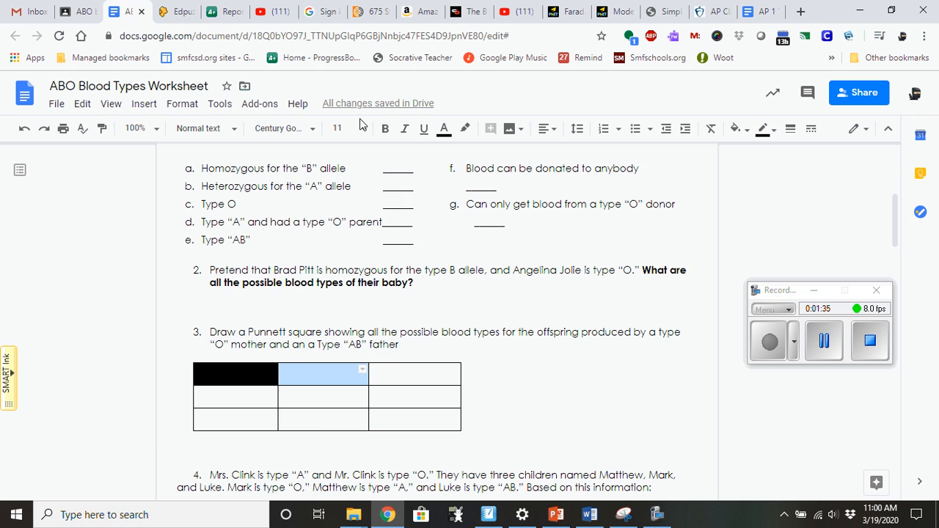
{"action": "left_click", "coordinate": [177, 107]}
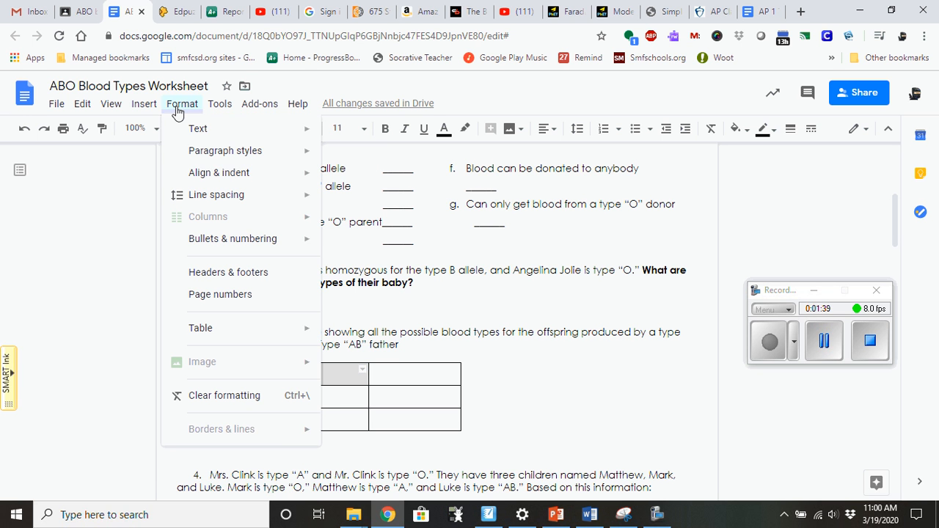
{"action": "left_click", "coordinate": [177, 107]}
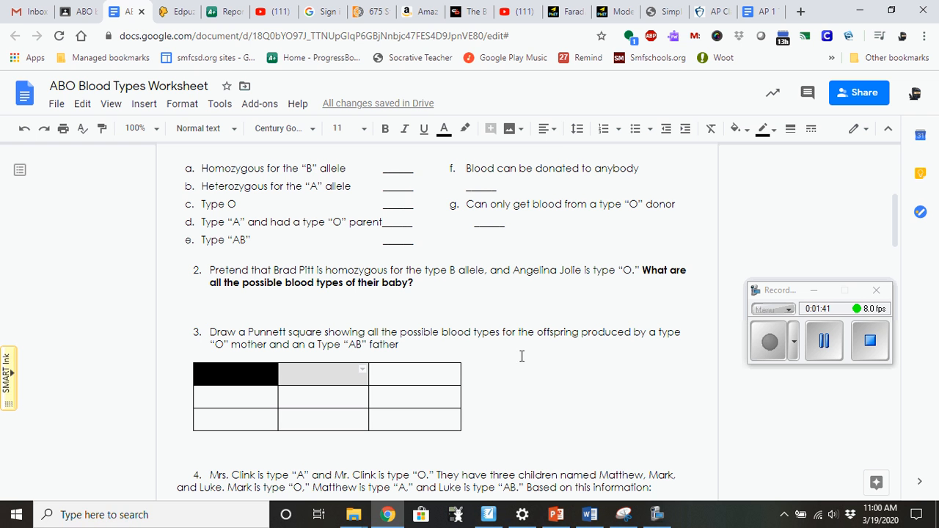
Step: Add a blank line between the text of question 3 and the table, and start a new drawing there
{"action": "left_click", "coordinate": [473, 351]}
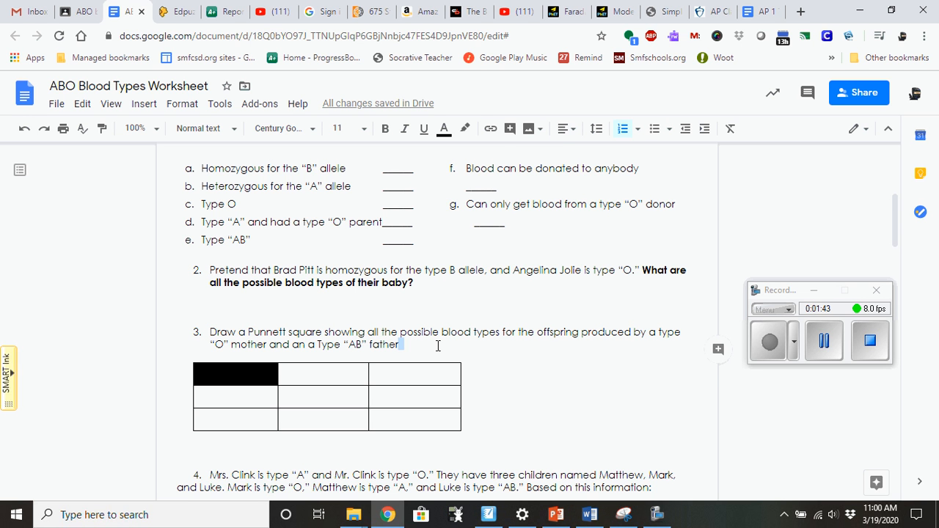
{"action": "left_click", "coordinate": [438, 346]}
{"action": "key", "text": "Return"}
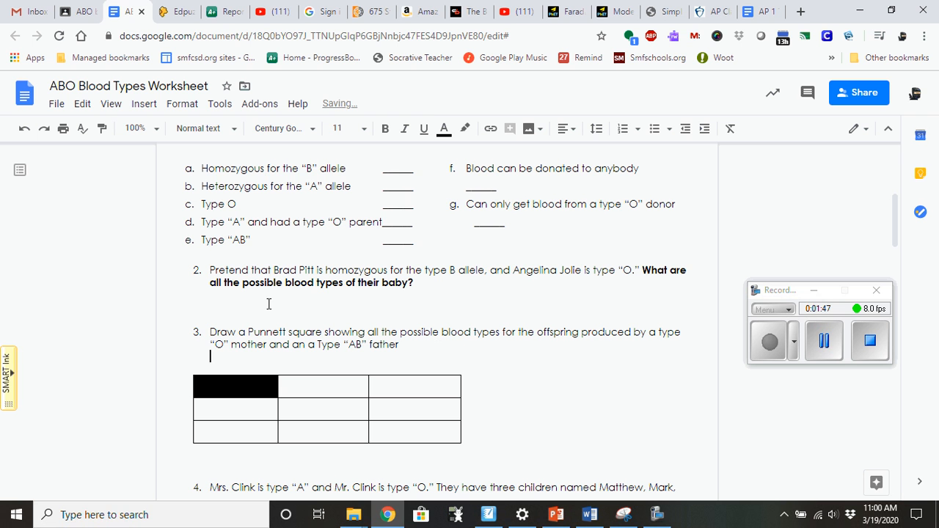
{"action": "left_click", "coordinate": [140, 109]}
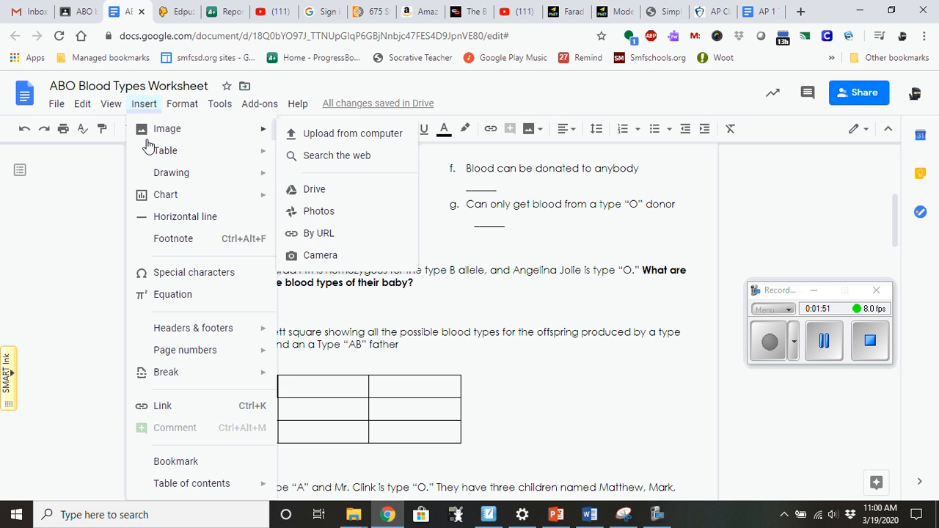
{"action": "mouse_move", "coordinate": [156, 176]}
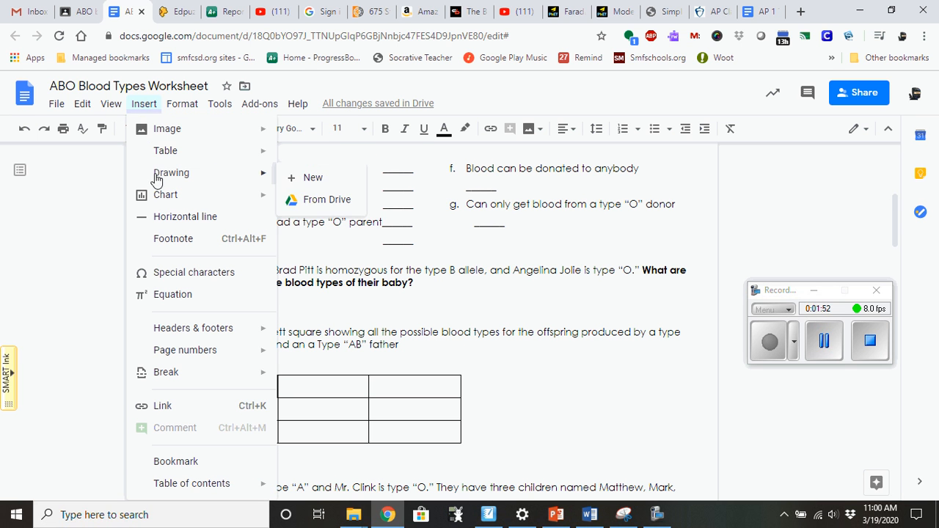
{"action": "left_click", "coordinate": [315, 180]}
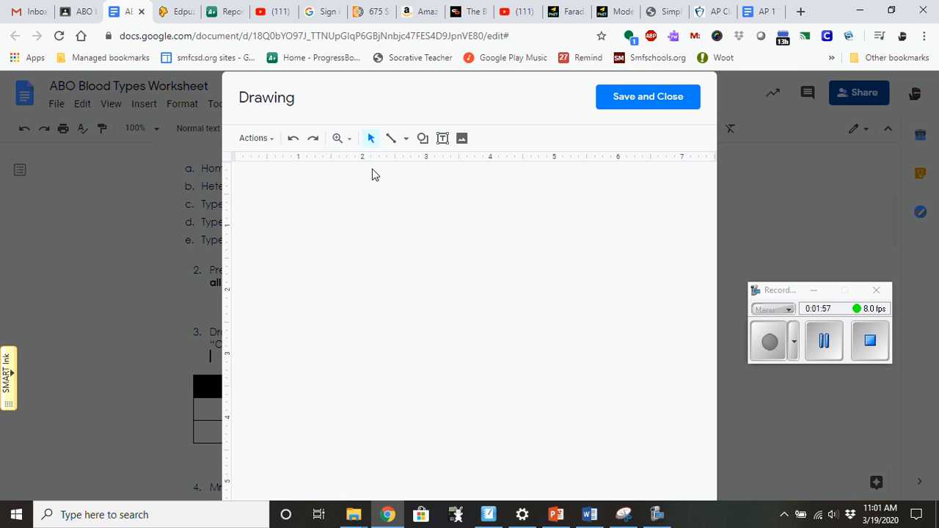
{"action": "left_click_drag", "start_coordinate": [397, 218], "coordinate": [389, 360]}
{"action": "left_click", "coordinate": [824, 340]}
{"action": "left_click", "coordinate": [770, 343]}
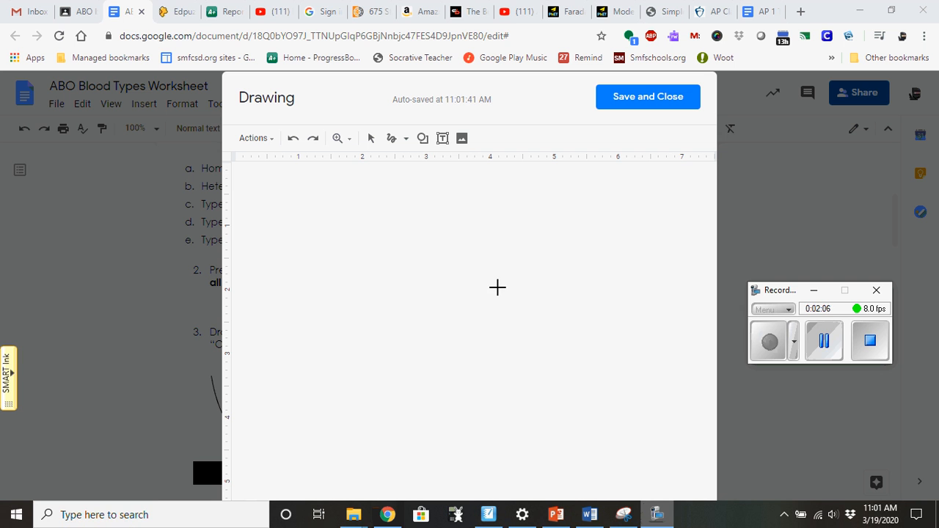
Step: Draw a box about 2.7 by 2.3 inches with the Line tool and divide it into four with a vertical and a horizontal line
{"action": "left_click", "coordinate": [405, 139]}
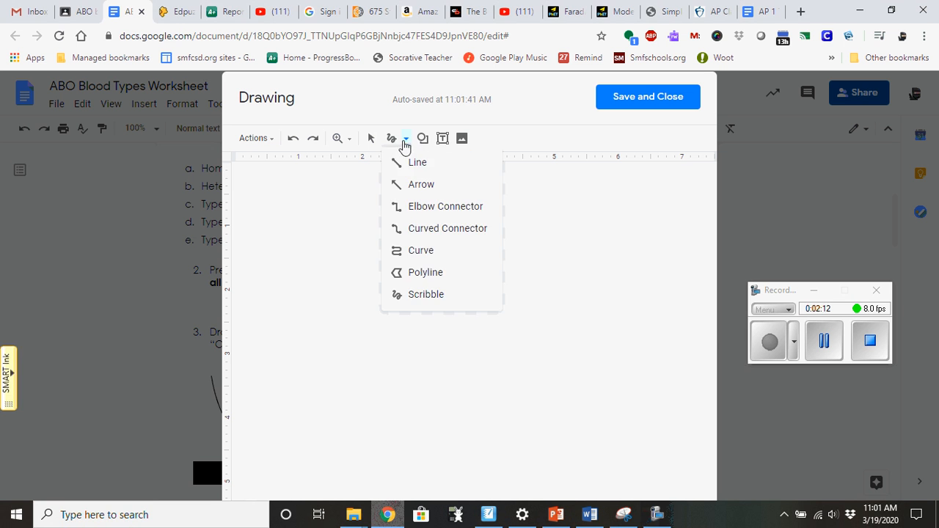
{"action": "left_click", "coordinate": [403, 163]}
{"action": "mouse_move", "coordinate": [336, 205]}
{"action": "left_mouse_down"}
{"action": "mouse_move", "coordinate": [320, 367]}
{"action": "mouse_move", "coordinate": [337, 364]}
{"action": "mouse_move", "coordinate": [327, 354]}
{"action": "mouse_move", "coordinate": [511, 354]}
{"action": "mouse_move", "coordinate": [503, 253]}
{"action": "mouse_move", "coordinate": [513, 206]}
{"action": "mouse_move", "coordinate": [334, 210]}
{"action": "left_mouse_up"}
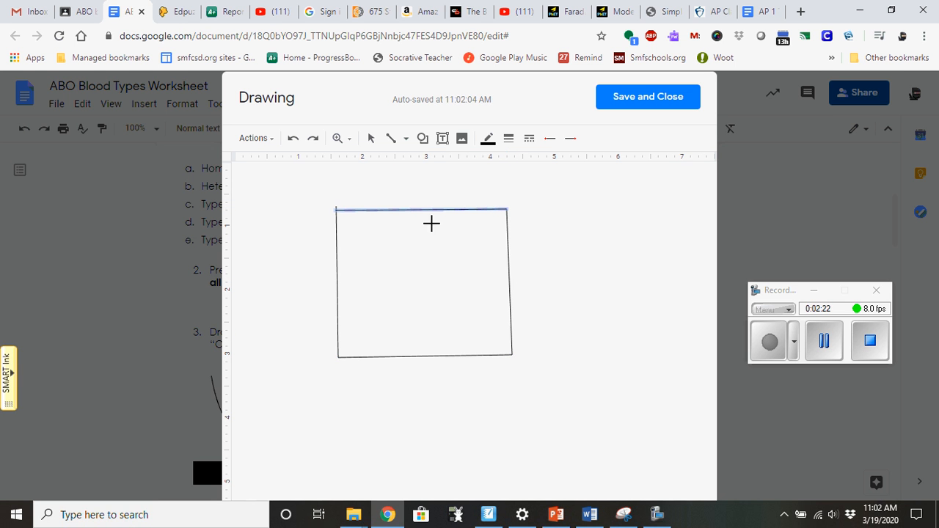
{"action": "left_click_drag", "start_coordinate": [412, 211], "coordinate": [413, 363]}
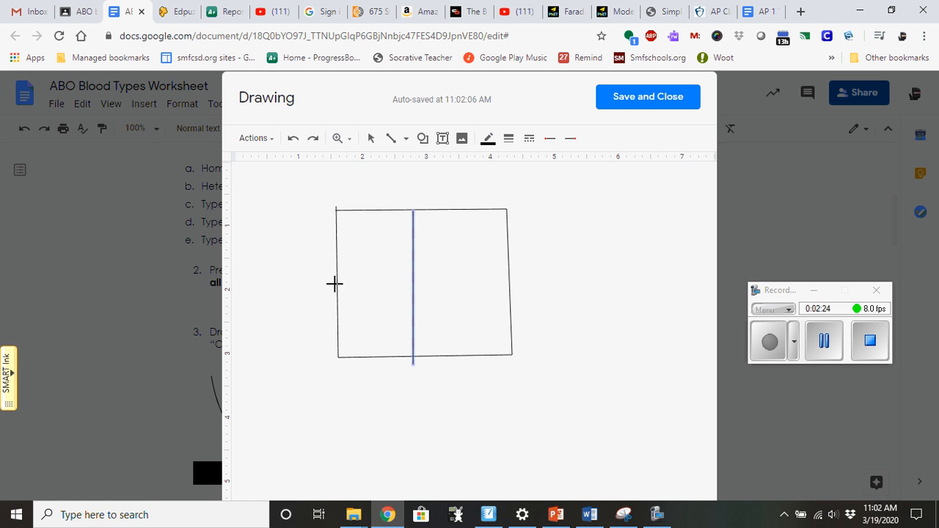
{"action": "left_click_drag", "start_coordinate": [334, 284], "coordinate": [511, 283]}
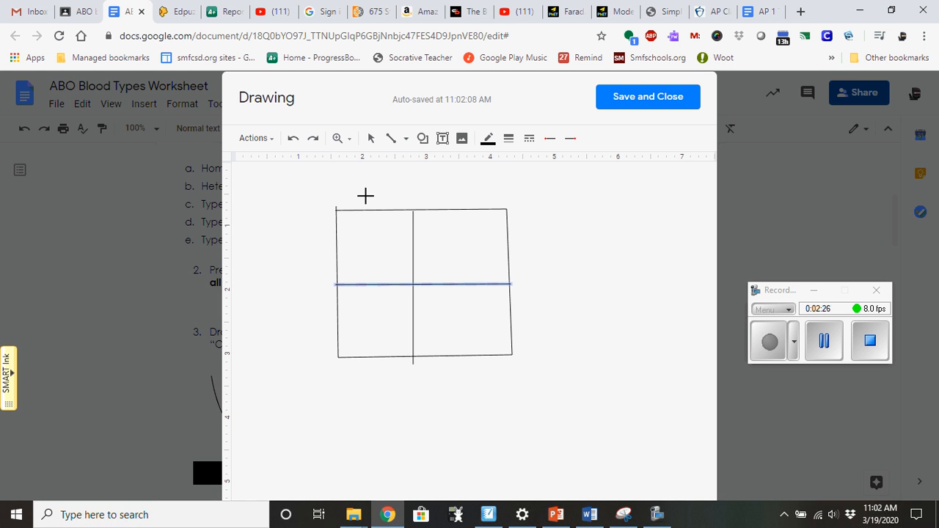
Step: Handwrite the letters A and B with the Scribble tool above the two columns of the drawn box
{"action": "left_click", "coordinate": [405, 139]}
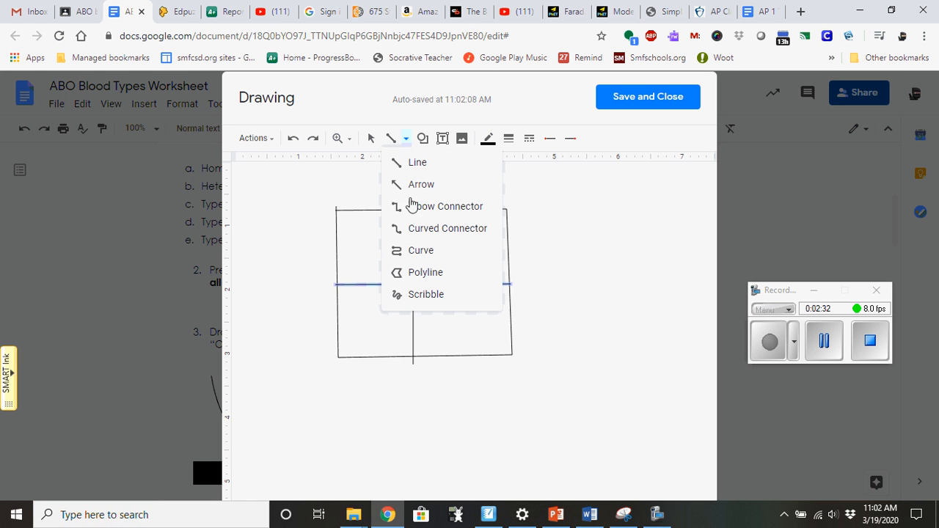
{"action": "left_click", "coordinate": [417, 302]}
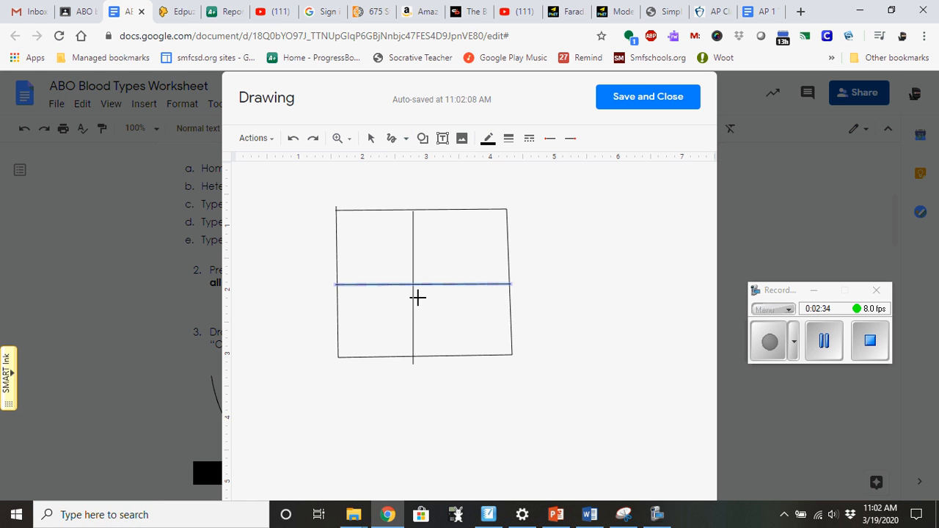
{"action": "mouse_move", "coordinate": [354, 205]}
{"action": "left_mouse_down"}
{"action": "mouse_move", "coordinate": [367, 179]}
{"action": "mouse_move", "coordinate": [372, 197]}
{"action": "mouse_move", "coordinate": [374, 188]}
{"action": "left_mouse_up"}
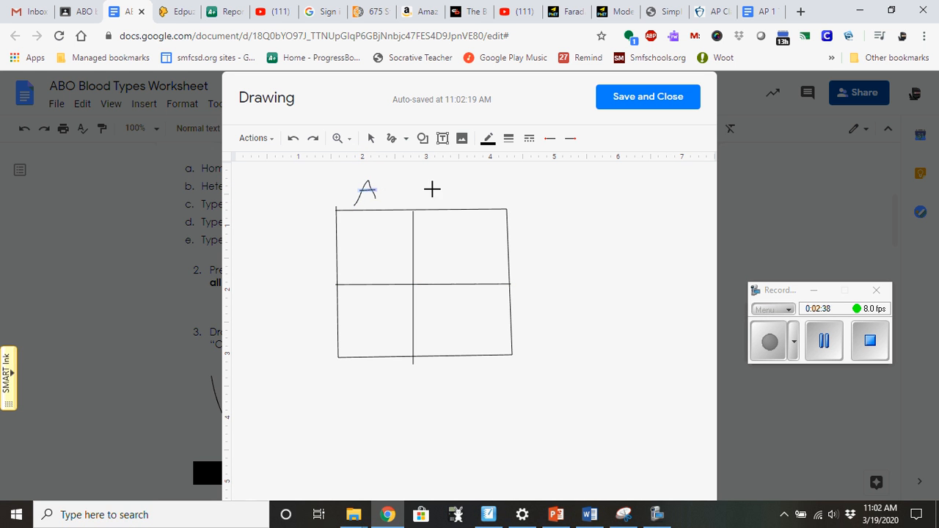
{"action": "mouse_move", "coordinate": [433, 197]}
{"action": "left_mouse_down"}
{"action": "mouse_move", "coordinate": [444, 184]}
{"action": "mouse_move", "coordinate": [451, 209]}
{"action": "left_mouse_up"}
{"action": "key", "text": "ctrl+z"}
{"action": "mouse_move", "coordinate": [438, 209]}
{"action": "left_mouse_down"}
{"action": "mouse_move", "coordinate": [443, 182]}
{"action": "mouse_move", "coordinate": [460, 202]}
{"action": "mouse_move", "coordinate": [439, 208]}
{"action": "left_mouse_up"}
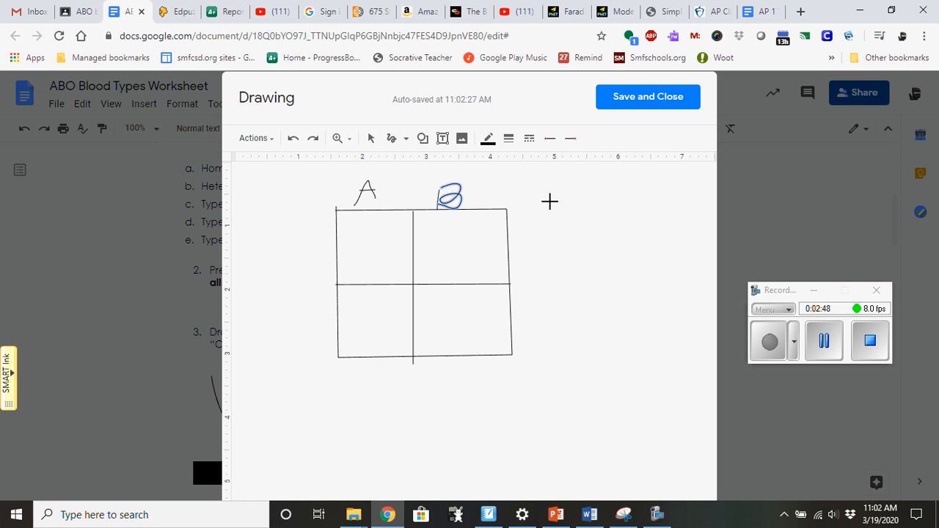
Step: Save the Punnett square drawing and insert it into the worksheet above the table
{"action": "left_click", "coordinate": [489, 141]}
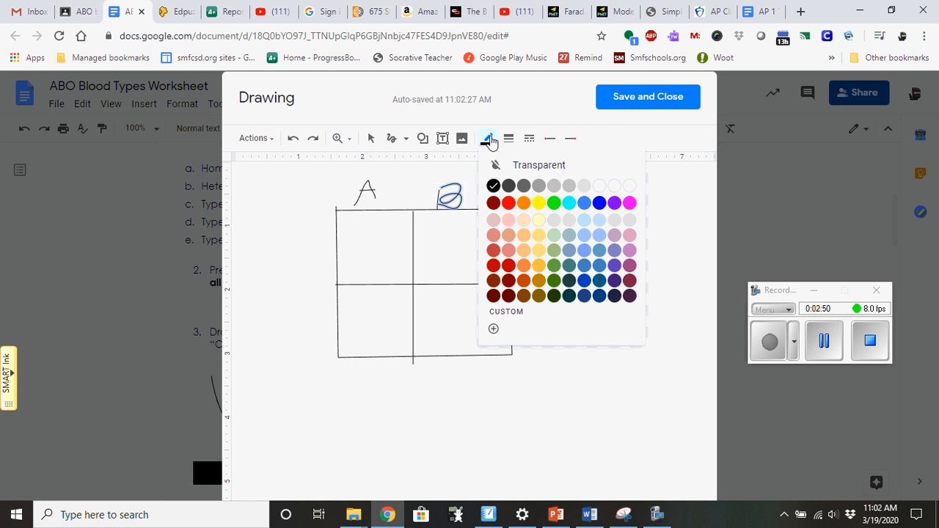
{"action": "left_click", "coordinate": [419, 167]}
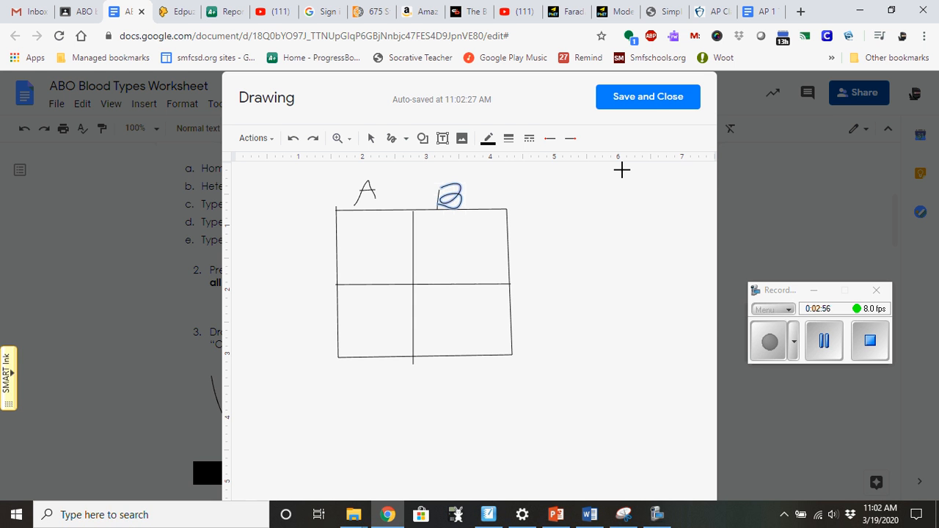
{"action": "scroll", "coordinate": [655, 102], "scroll_direction": "down", "scroll_amount": 1}
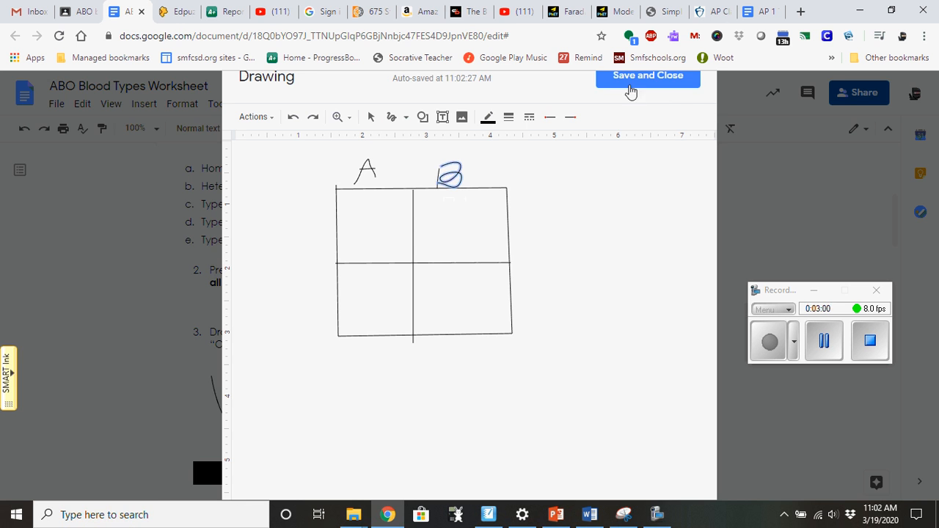
{"action": "left_click", "coordinate": [644, 85]}
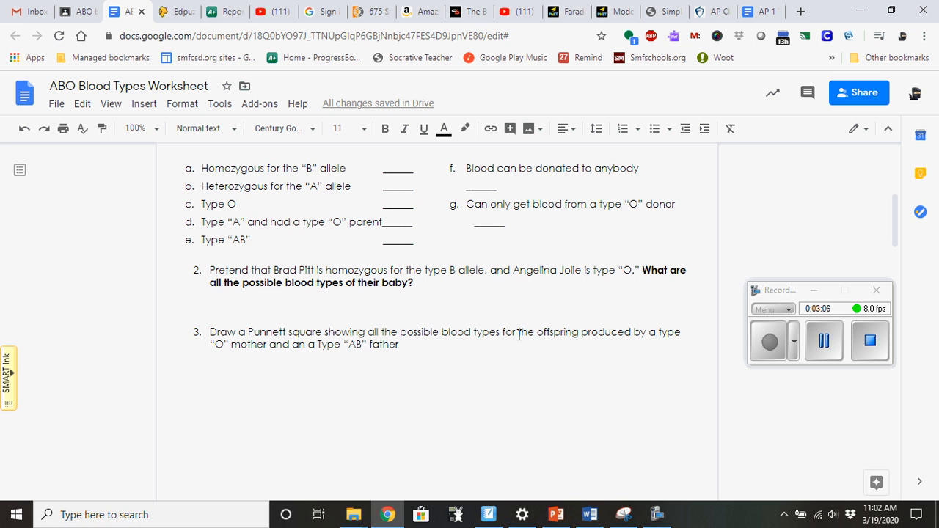
{"action": "scroll", "coordinate": [499, 339], "scroll_direction": "down", "scroll_amount": 6}
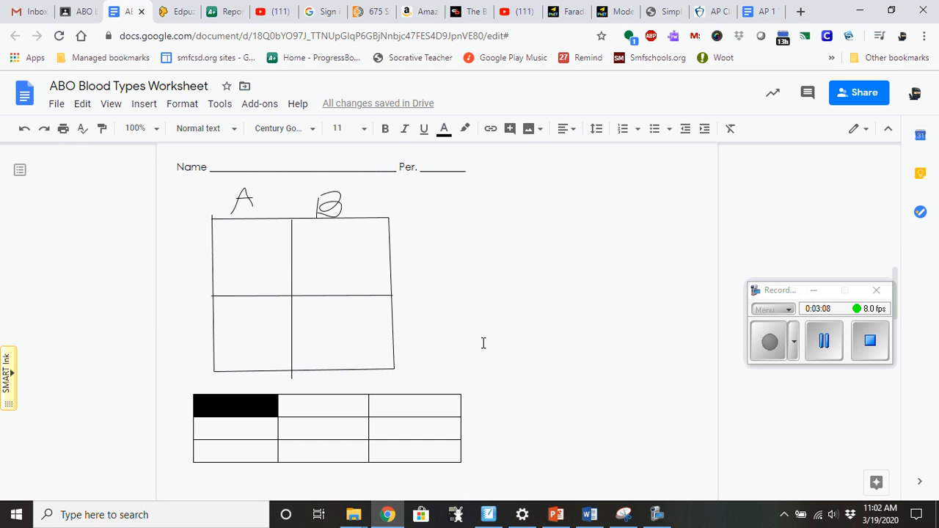
{"action": "scroll", "coordinate": [484, 342], "scroll_direction": "up", "scroll_amount": 1}
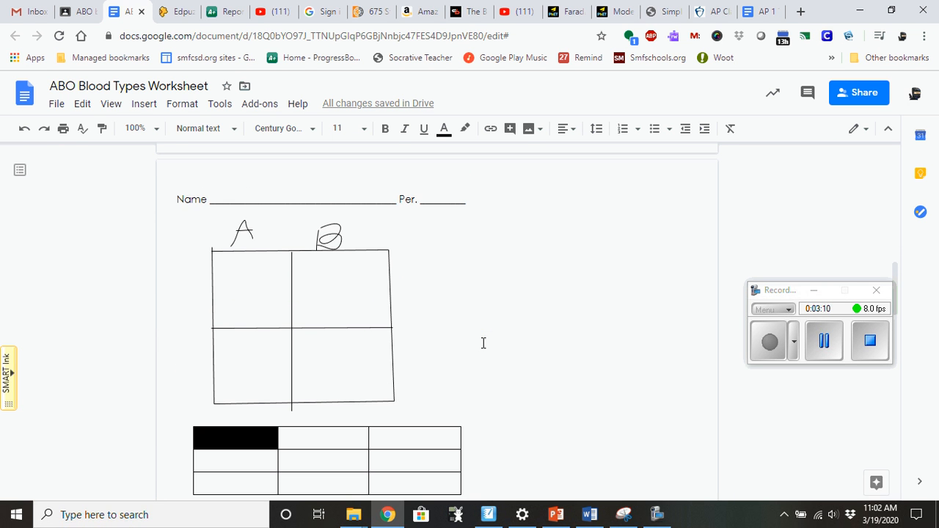
Step: Reopen the inserted Punnett square drawing in the drawing editor and close it again
{"action": "double_click", "coordinate": [336, 329]}
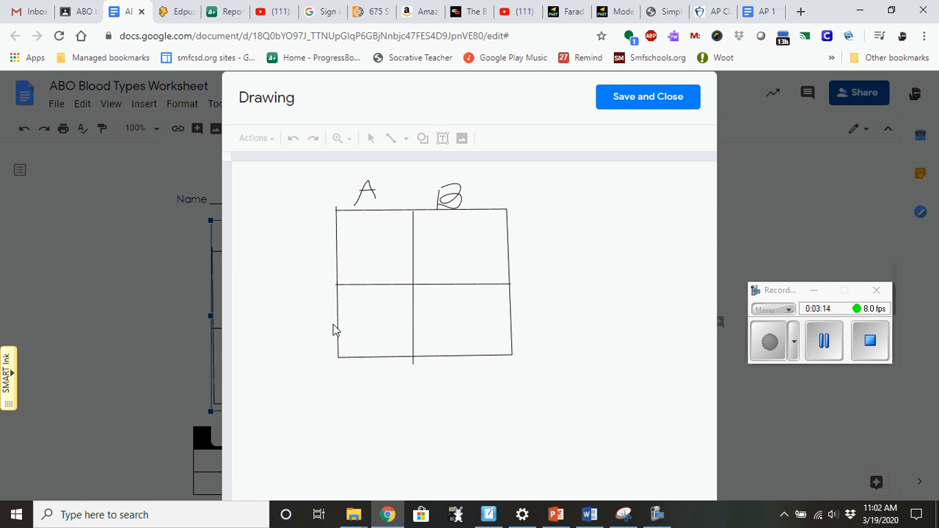
{"action": "scroll", "coordinate": [649, 100], "scroll_direction": "down", "scroll_amount": 1}
{"action": "left_click", "coordinate": [646, 84]}
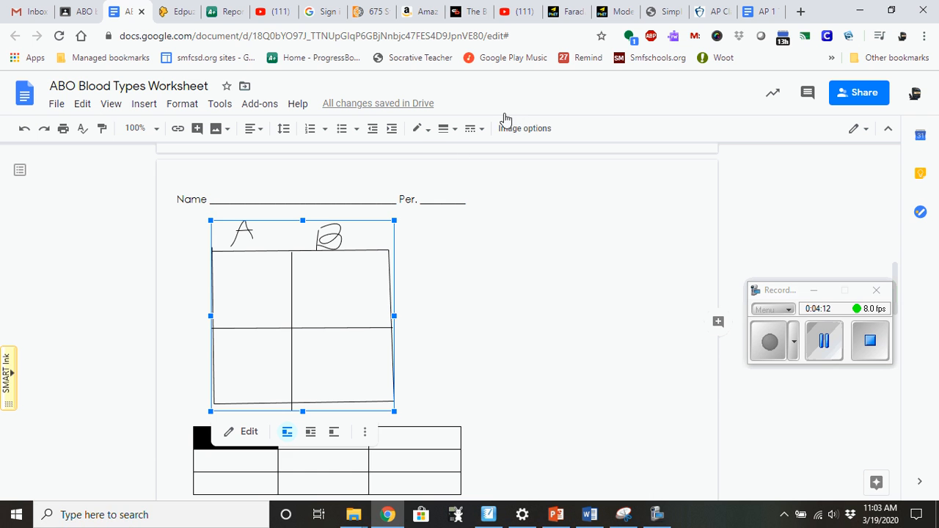
Step: Take a photo with the computer's camera as an image to insert, allowing camera access, and cancel the insertion
{"action": "left_click", "coordinate": [143, 107]}
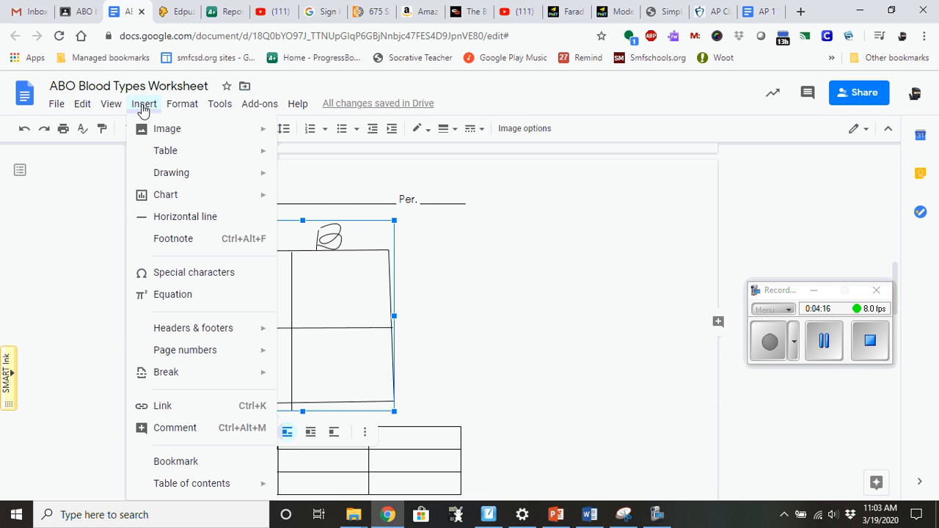
{"action": "mouse_move", "coordinate": [167, 132]}
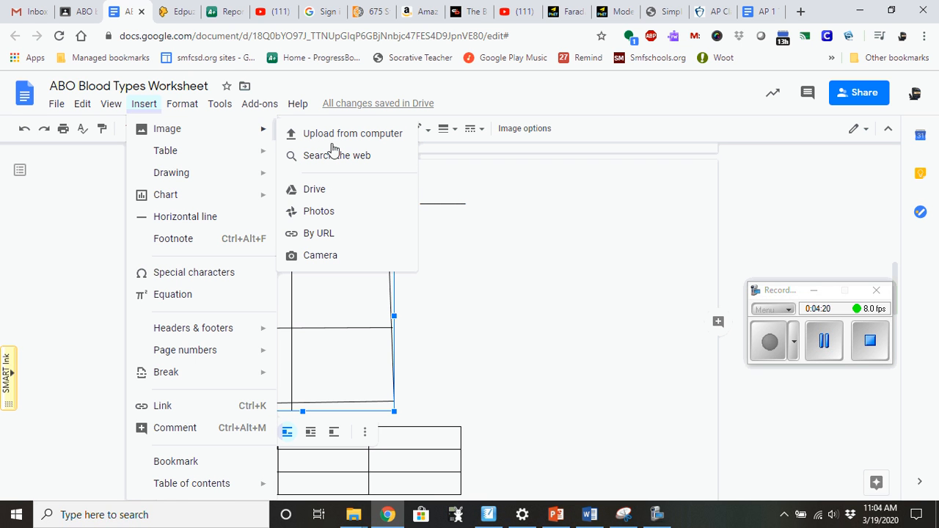
{"action": "left_click", "coordinate": [331, 261]}
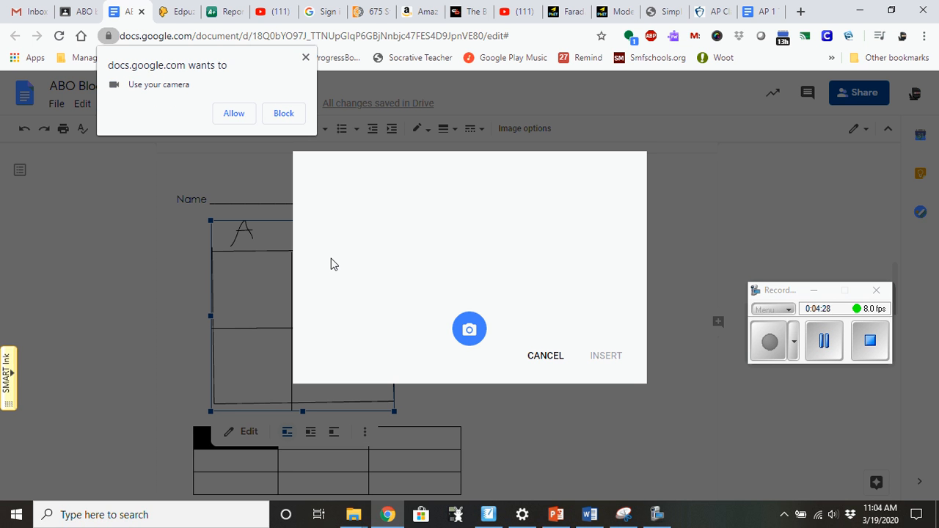
{"action": "left_click", "coordinate": [233, 112]}
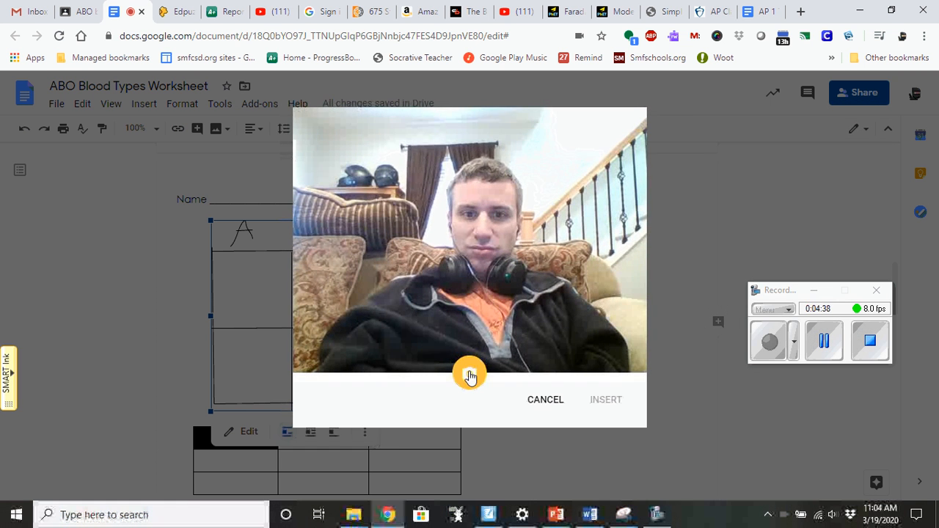
{"action": "left_click", "coordinate": [468, 377]}
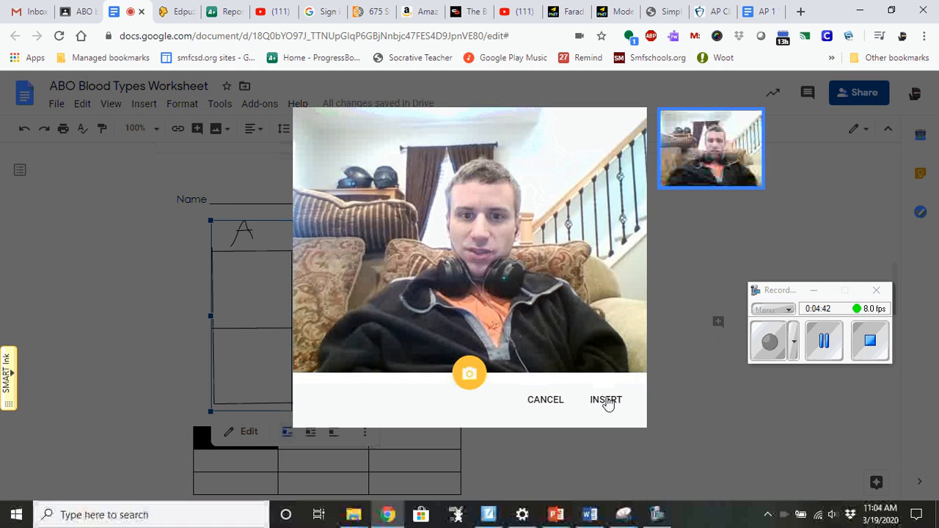
{"action": "left_click", "coordinate": [547, 403]}
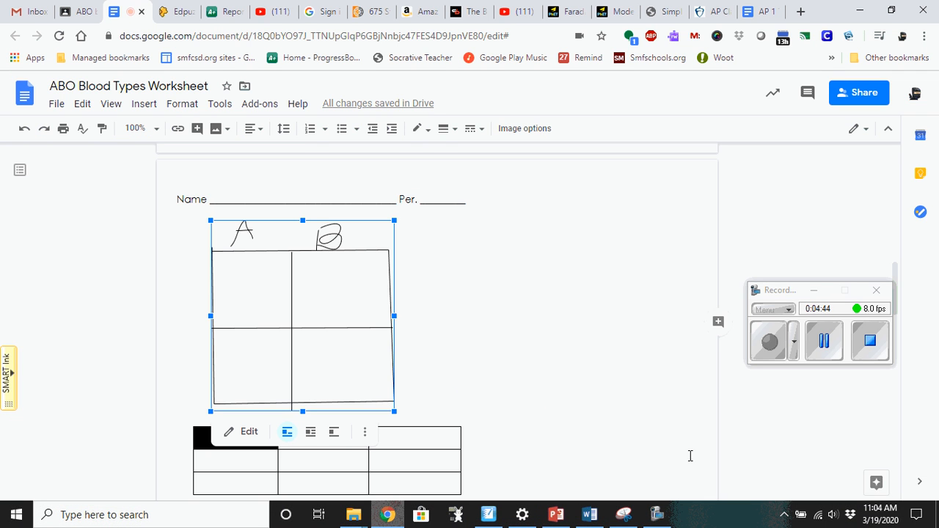